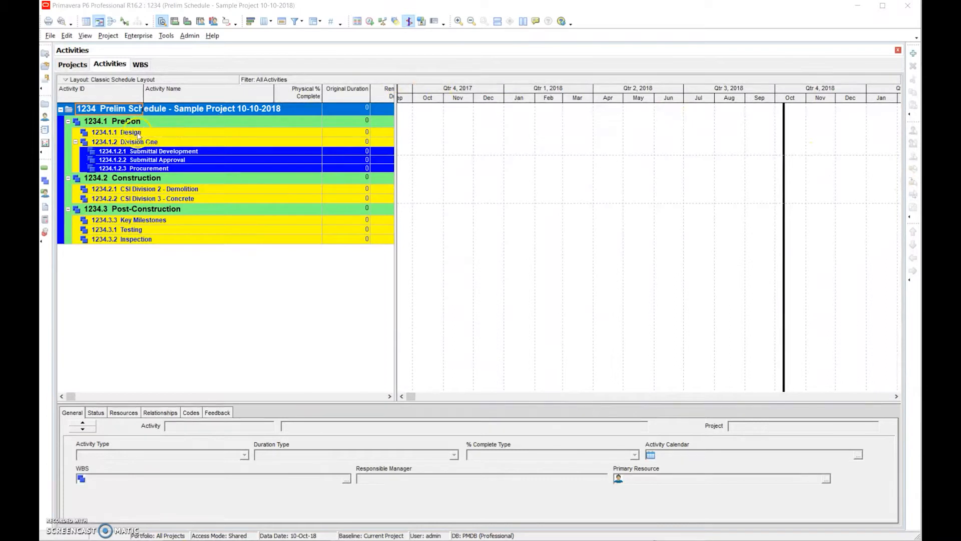
Add a new activity directly under the Prelim Schedule project and stop the New Activity wizard from showing again
left_click(121, 112)
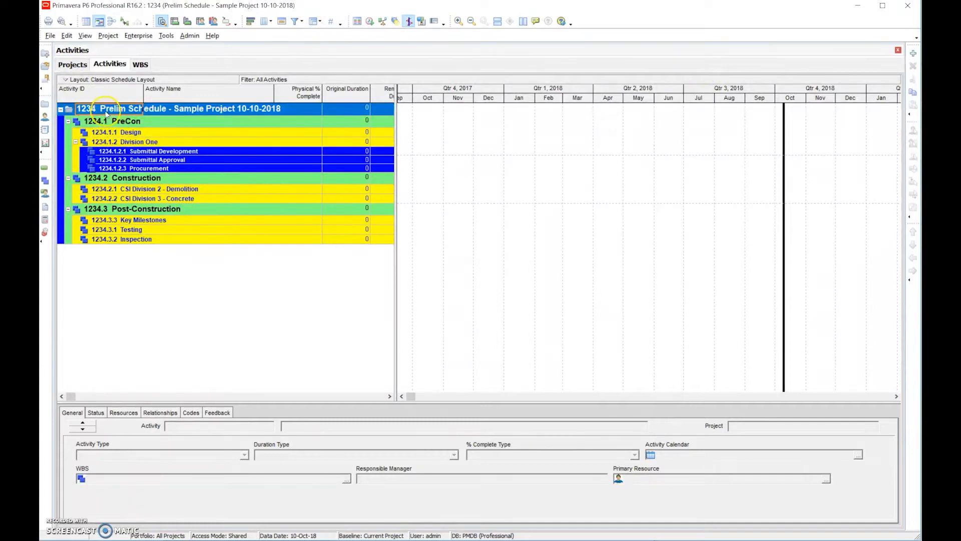
left_click(914, 54)
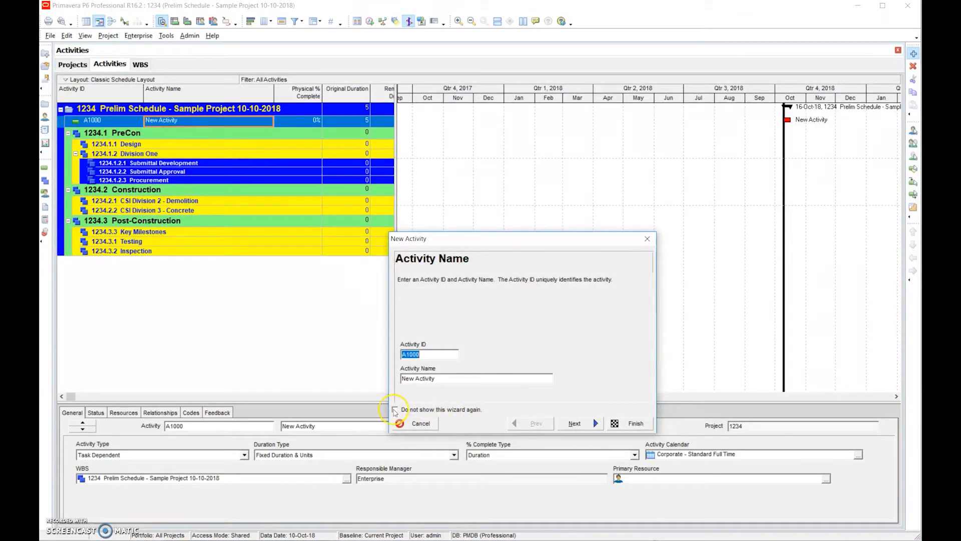
left_click(395, 409)
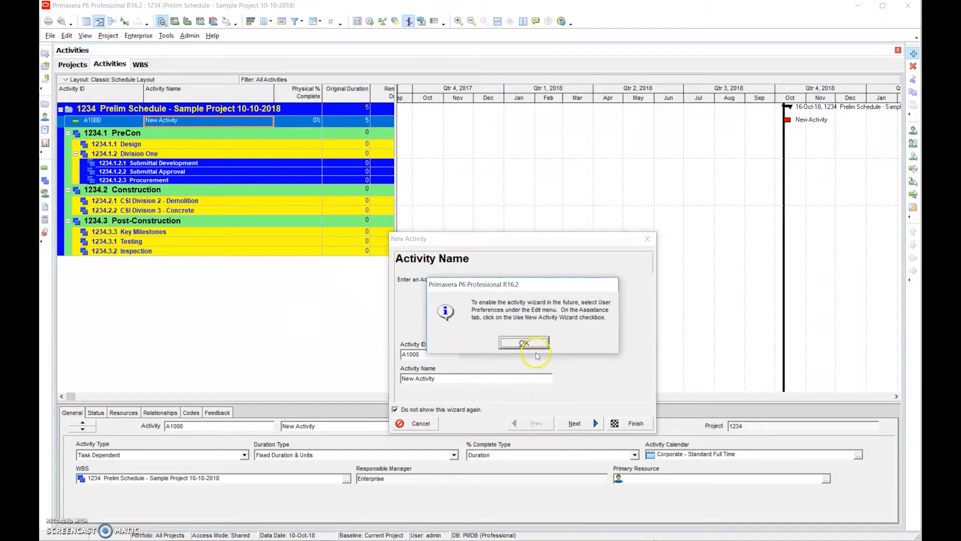
left_click(534, 346)
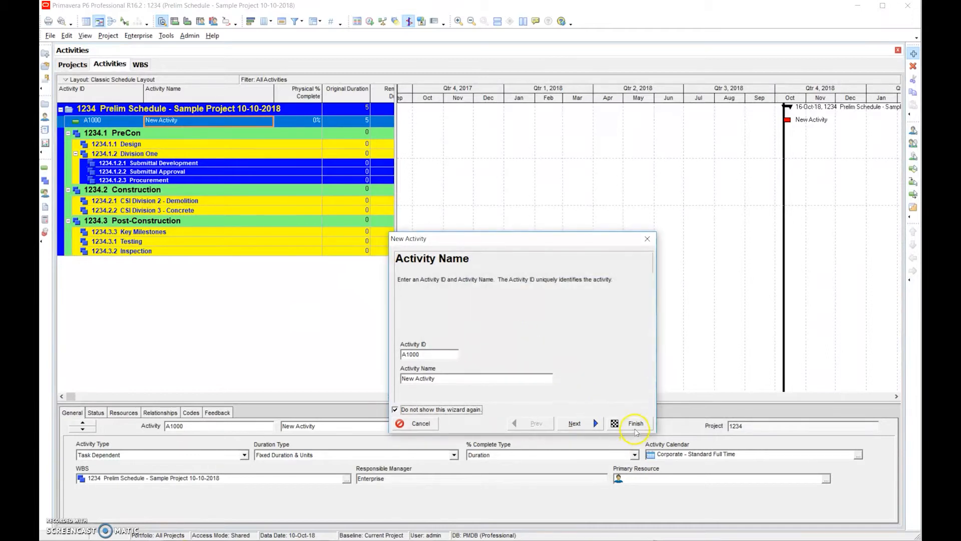
left_click(636, 423)
Name activity A1000 "NTP" and set its original duration to 0
left_click(172, 121)
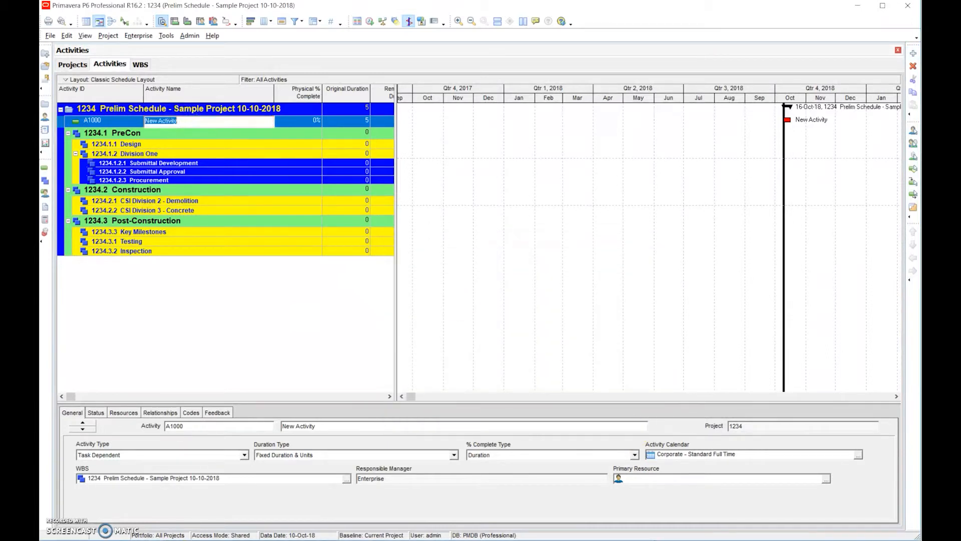
type("NTP")
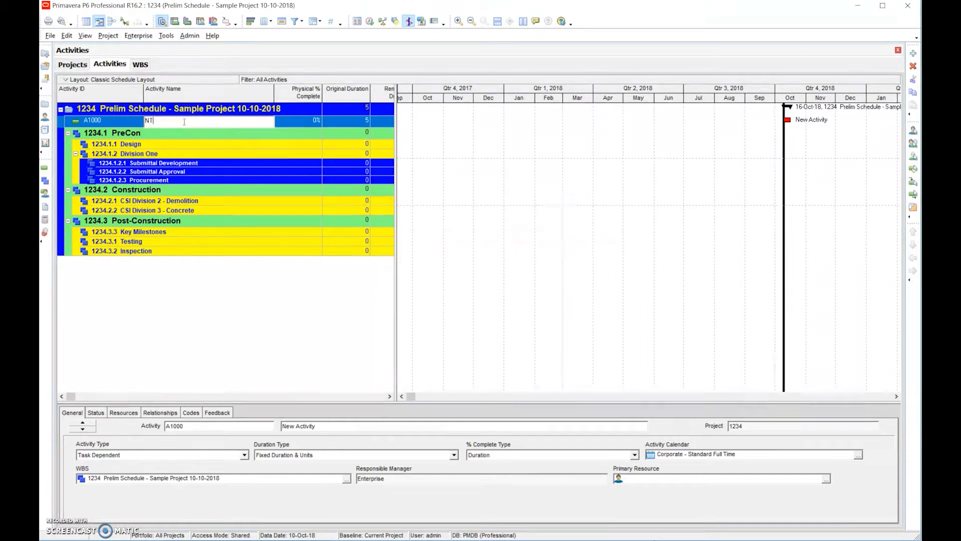
left_click(183, 165)
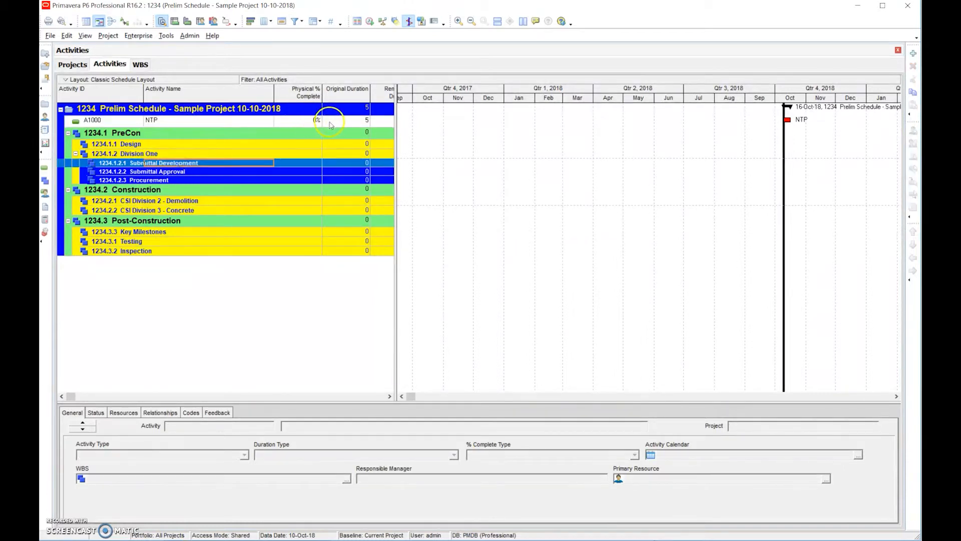
left_click(357, 122)
type("0")
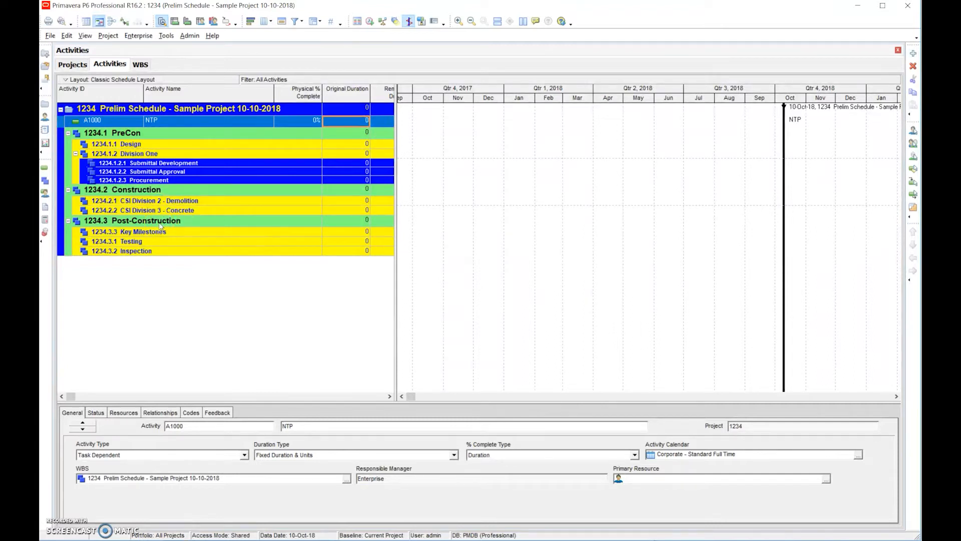
left_click(131, 159)
left_click(95, 121)
Add an activity under the Submittal Development WBS and name it "Submittal Development - 03 00 00 Concrete"
left_click(141, 164)
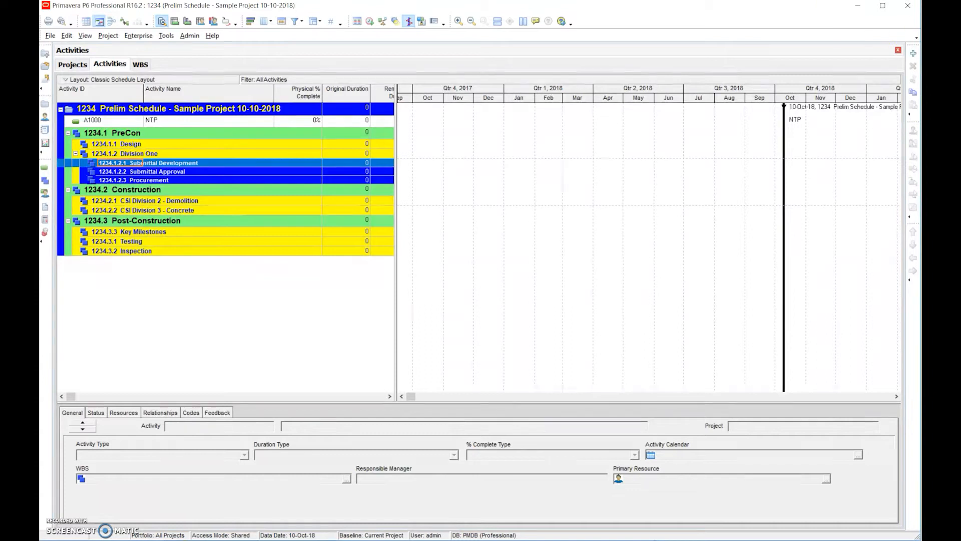
left_click(914, 53)
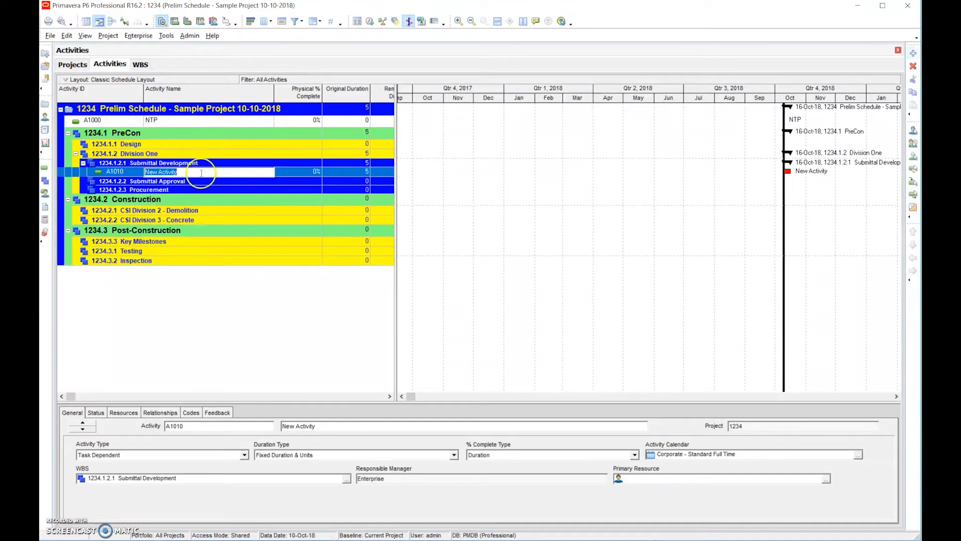
type("Su")
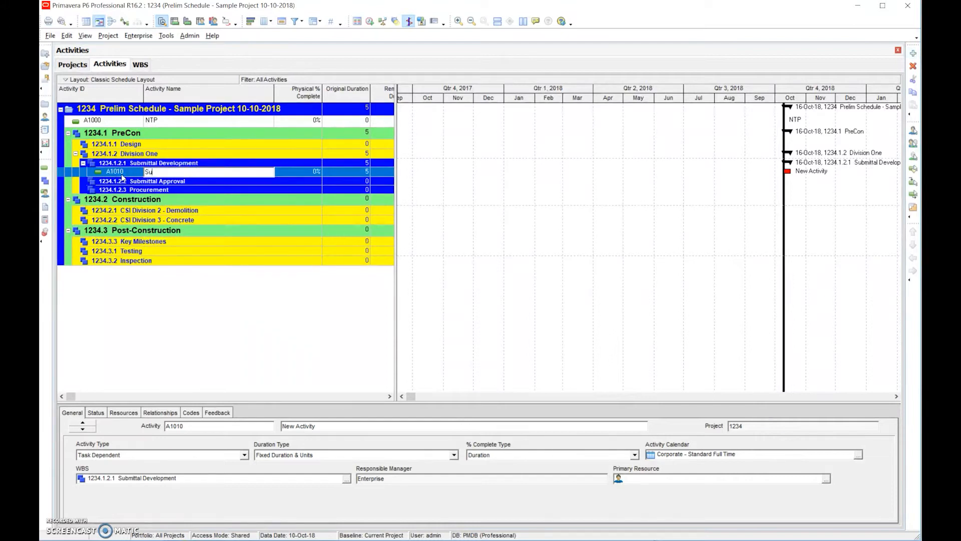
type("bmita")
type("ttal")
type(" Developme")
type("nt")
type(" - 03")
type(" 00 00")
type(" Concrete")
left_click(207, 189)
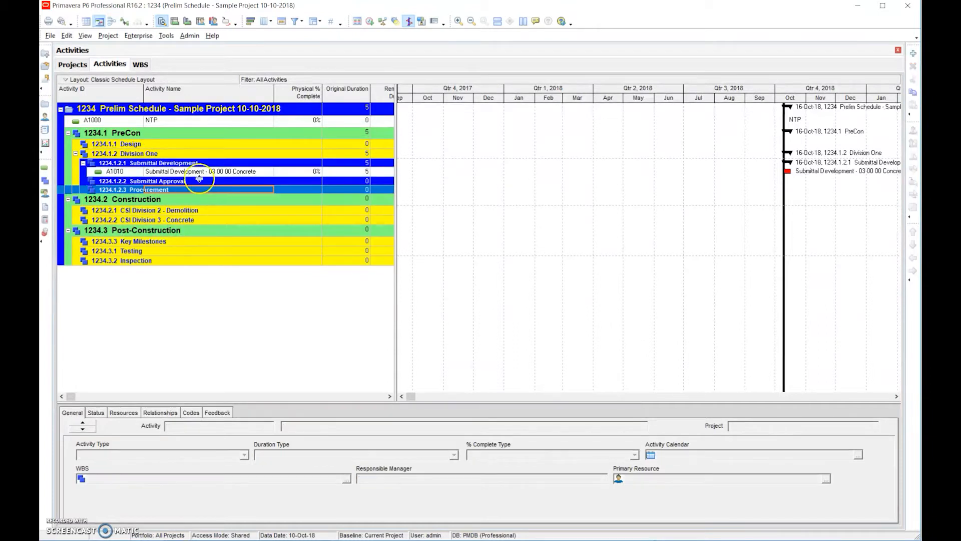
left_click(208, 172)
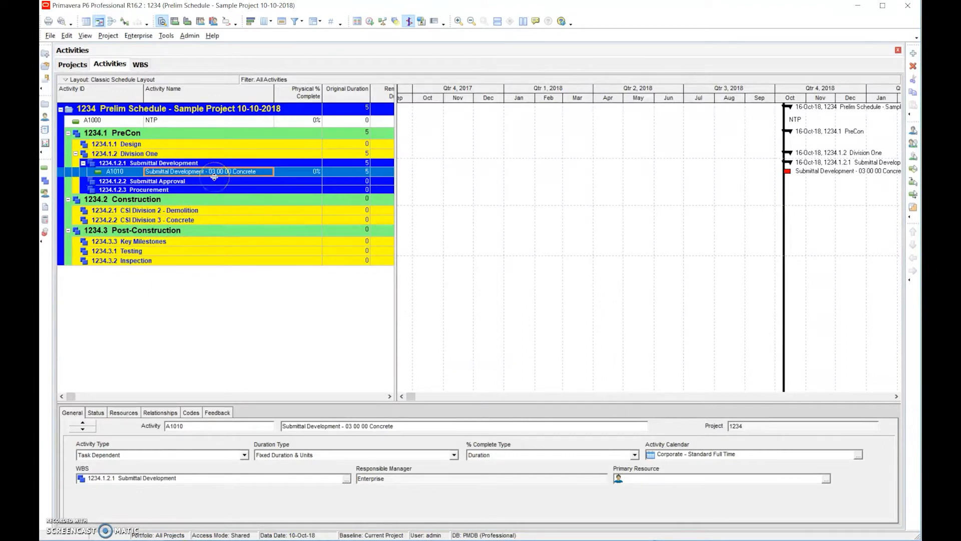
Rename the NTP activity to "Issue NTP"
left_click(171, 121)
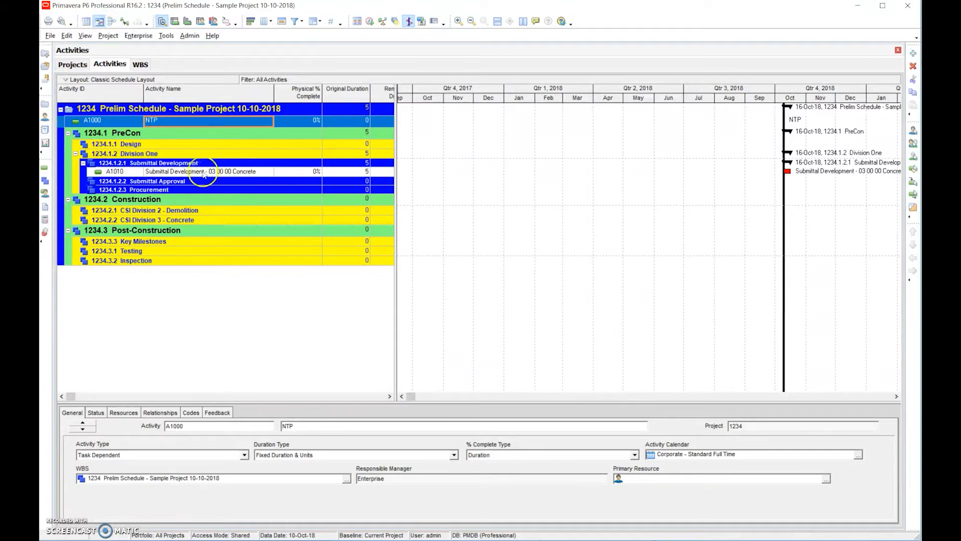
left_click(148, 124)
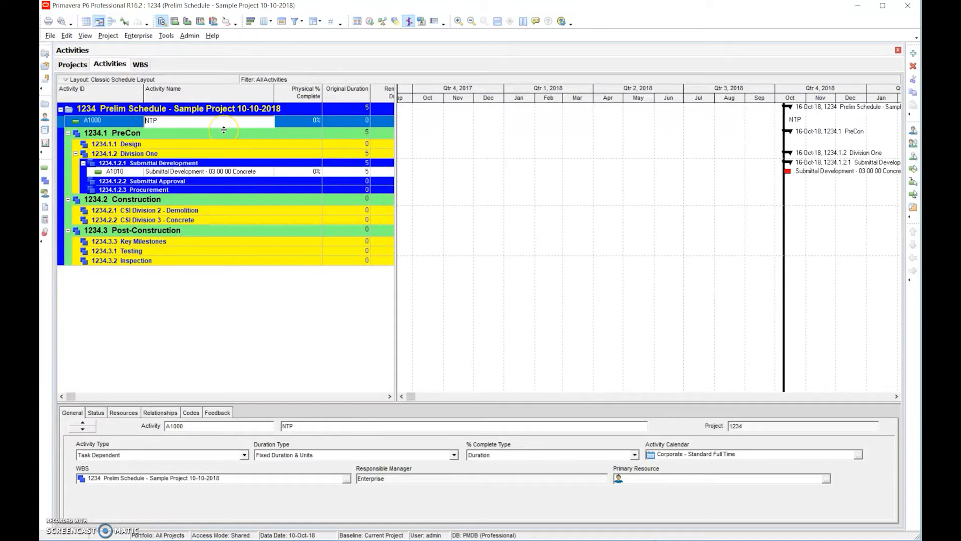
type("Issue")
left_click(280, 184)
type("- 100")
key("BackSpace")
key("BackSpace")
key("BackSpace")
key("BackSpace")
key("BackSpace")
Reword activity A1010's name to "Develop Submitttal - 03 00 00 Concrete"
left_click(242, 170)
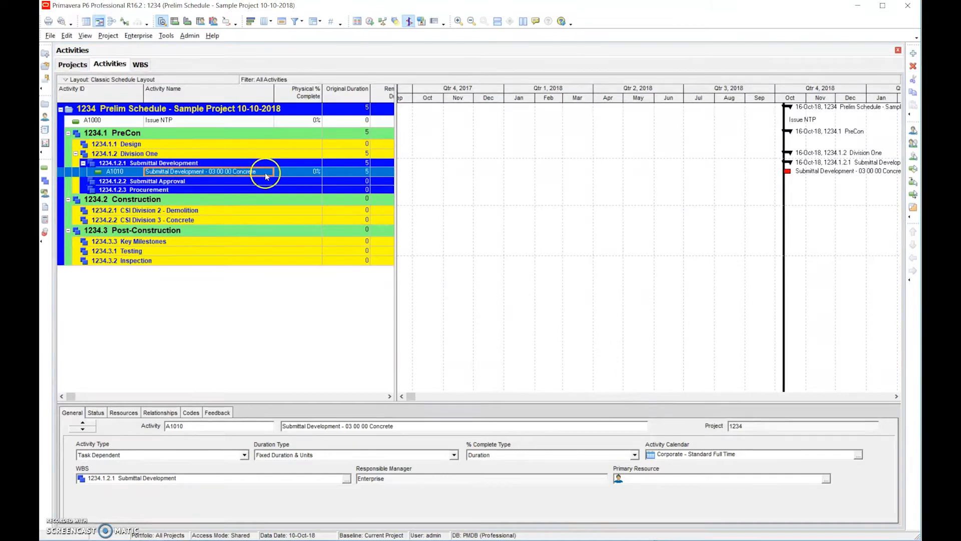
double_click(171, 172)
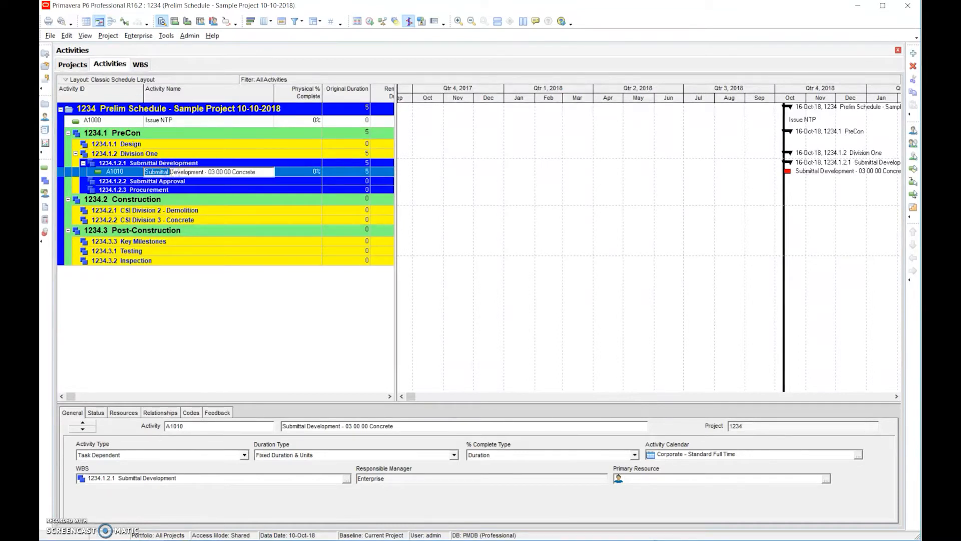
key("BackSpace")
left_click(182, 172)
key("BackSpace")
key("BackSpace")
key("BackSpace")
key("BackSpace")
type("Submittlal")
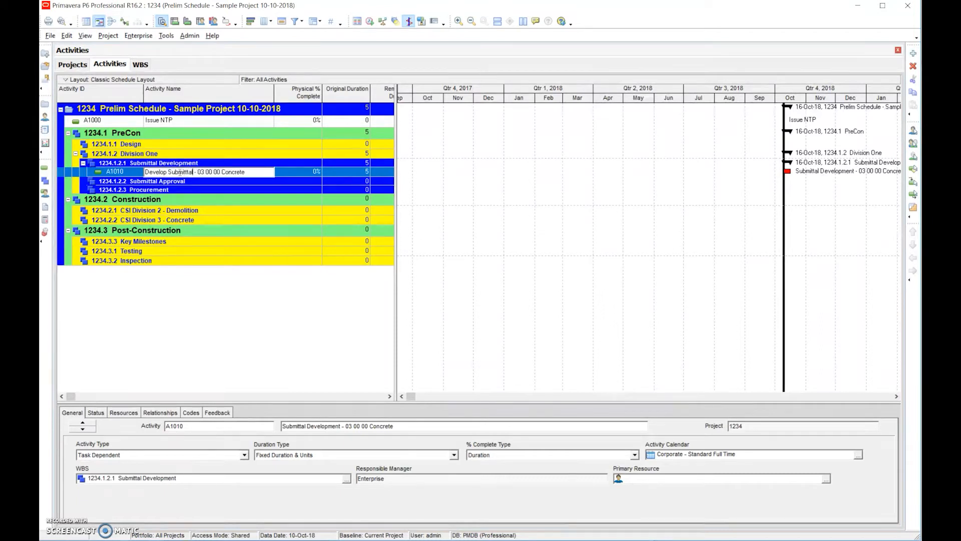
left_click(149, 168)
key("Return")
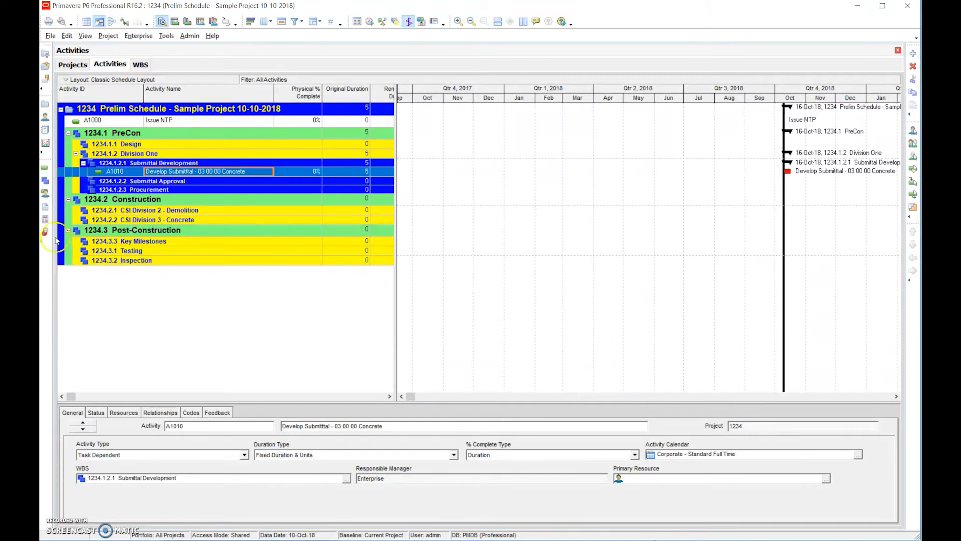
Append "- Phase 1" to the end of the concrete submittal activity's name
left_click(253, 176)
left_click(256, 173)
left_click(255, 173)
type("- PHase")
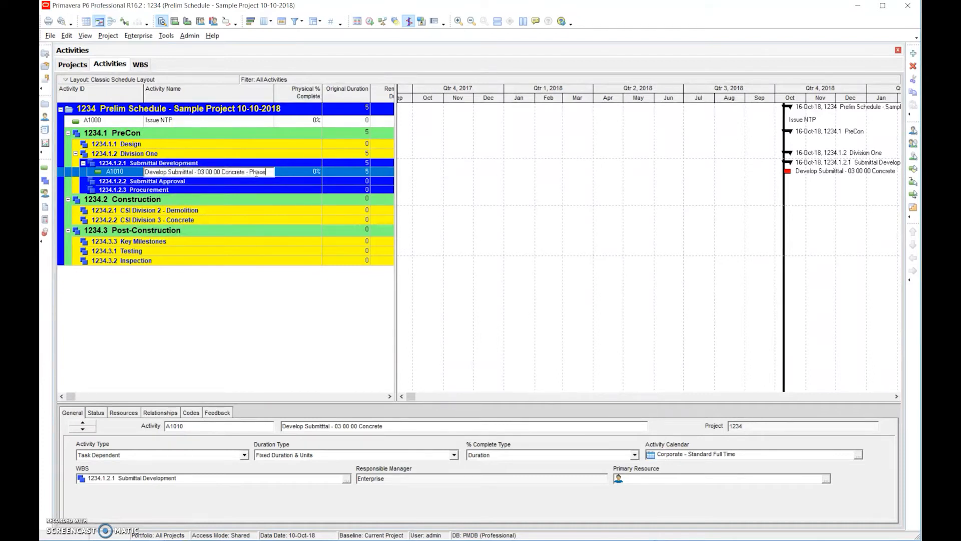
type(" 1")
left_click(256, 211)
left_click(256, 172)
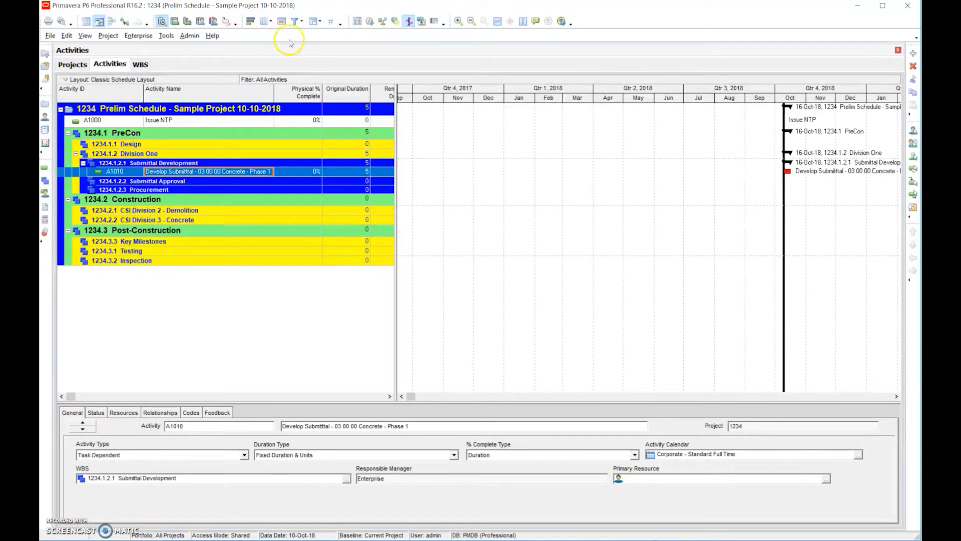
Limit the activity grouping to WBS level 2 in the Group and Sort settings and apply it
left_click(314, 22)
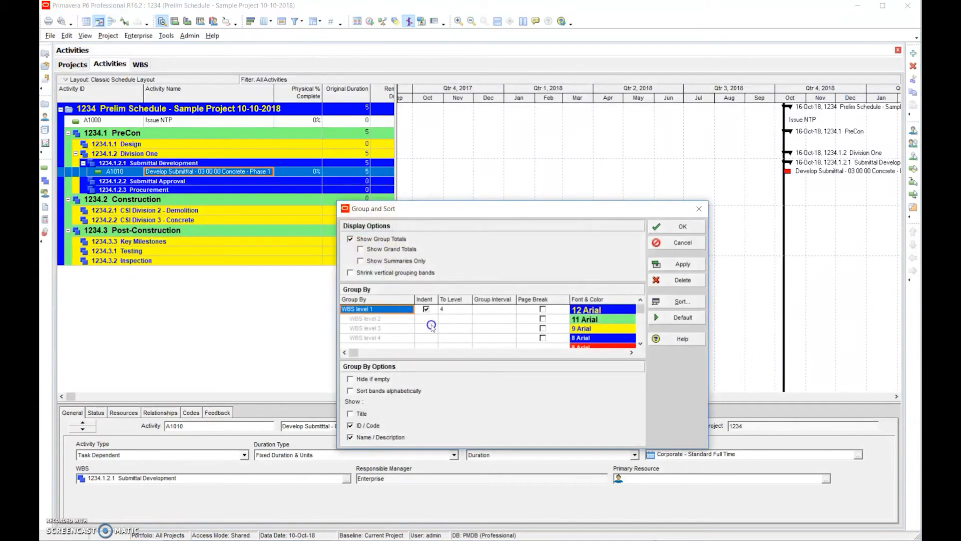
left_click(451, 309)
left_click(451, 310)
left_click(451, 310)
type("2")
left_click(672, 270)
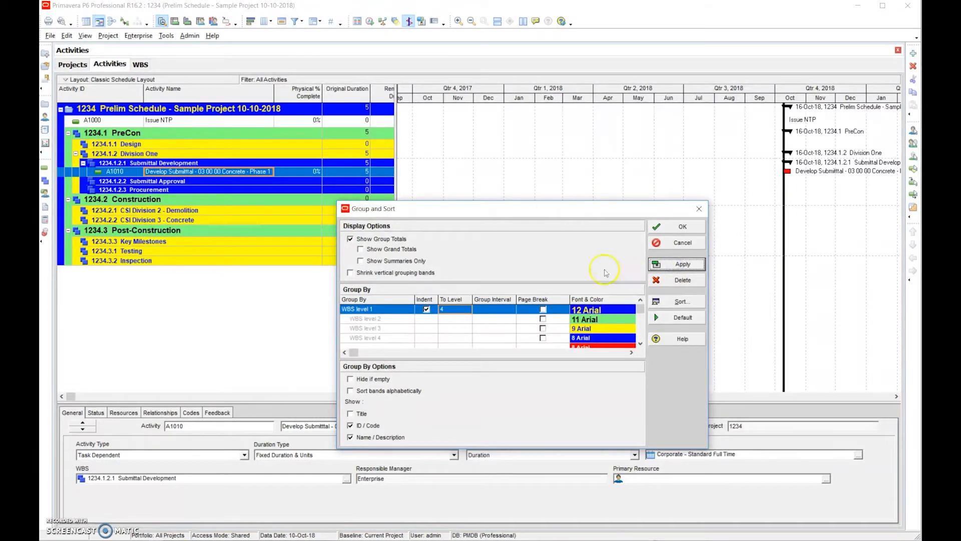
left_click_drag(453, 311, 454, 327)
left_click(671, 262)
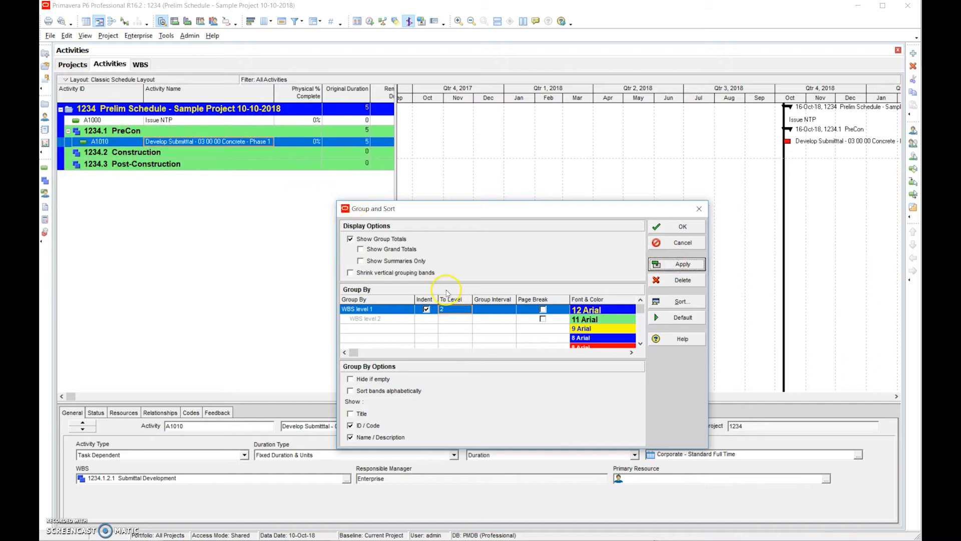
Set the WBS grouping depth to level 6 and apply it to the activity layout
left_click(452, 310)
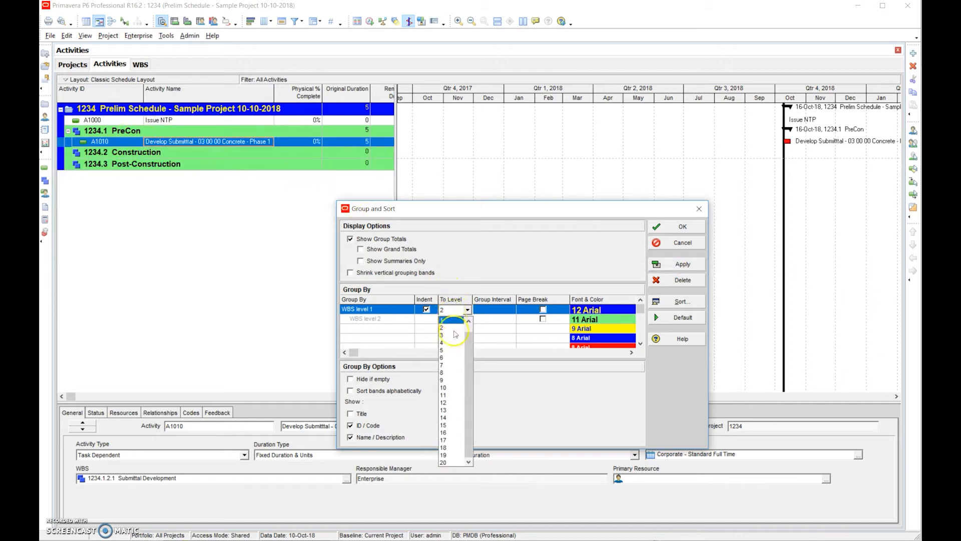
left_click(446, 357)
left_click(683, 265)
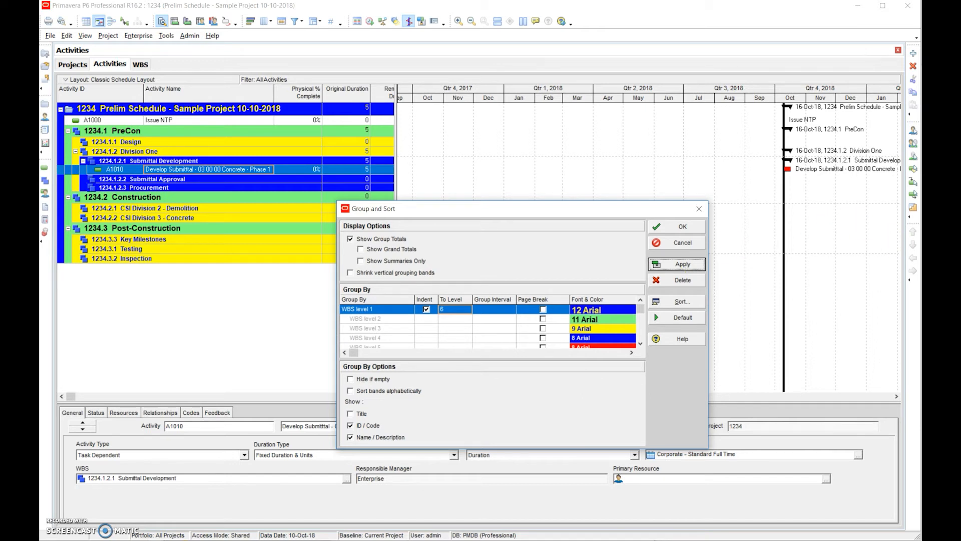
left_click(673, 226)
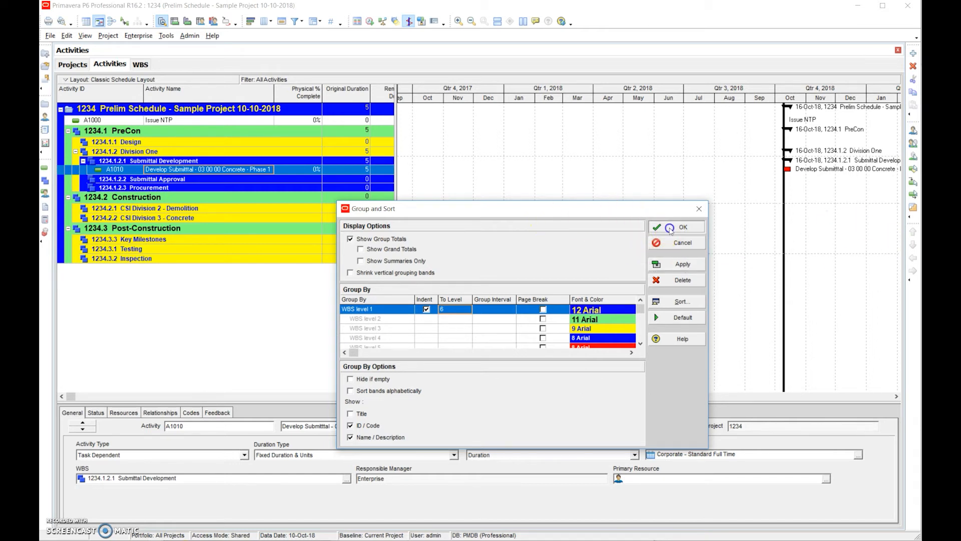
Open project 1234, Prelim Schedule - Sample Project 10-10-2018, from the project list
left_click(74, 64)
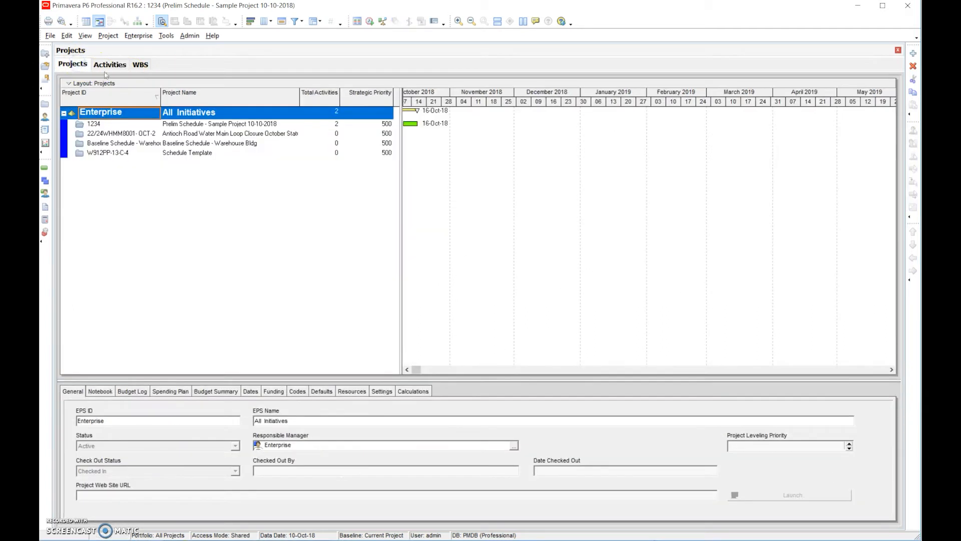
left_click(208, 125)
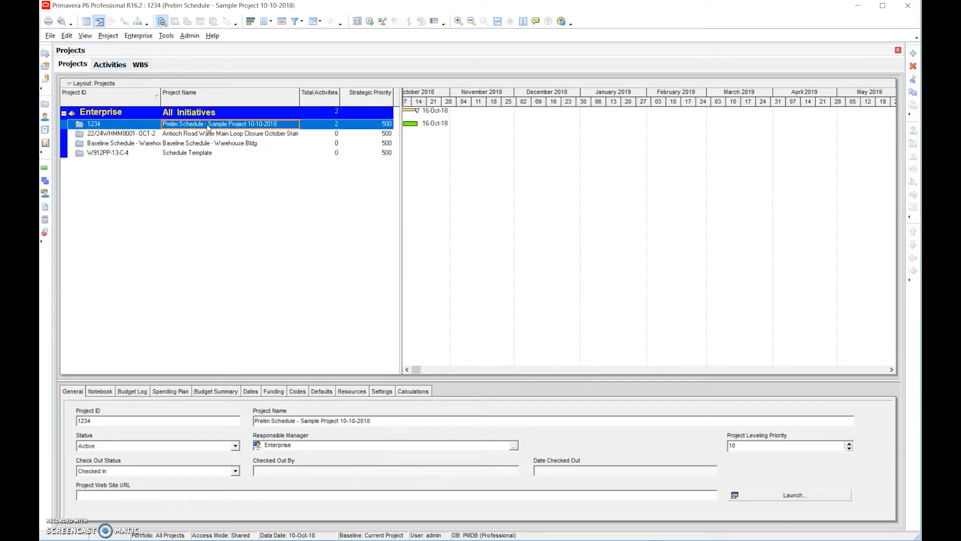
right_click(209, 127)
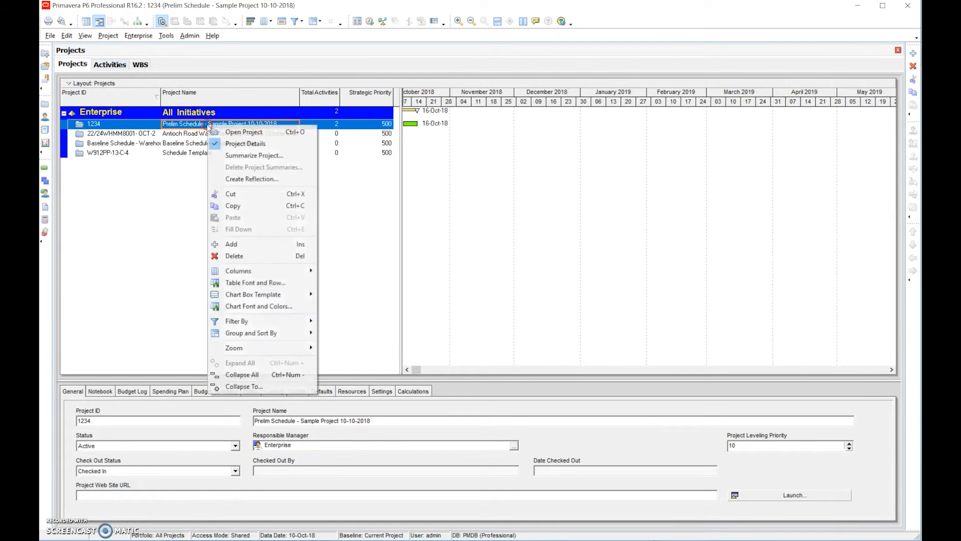
left_click(237, 134)
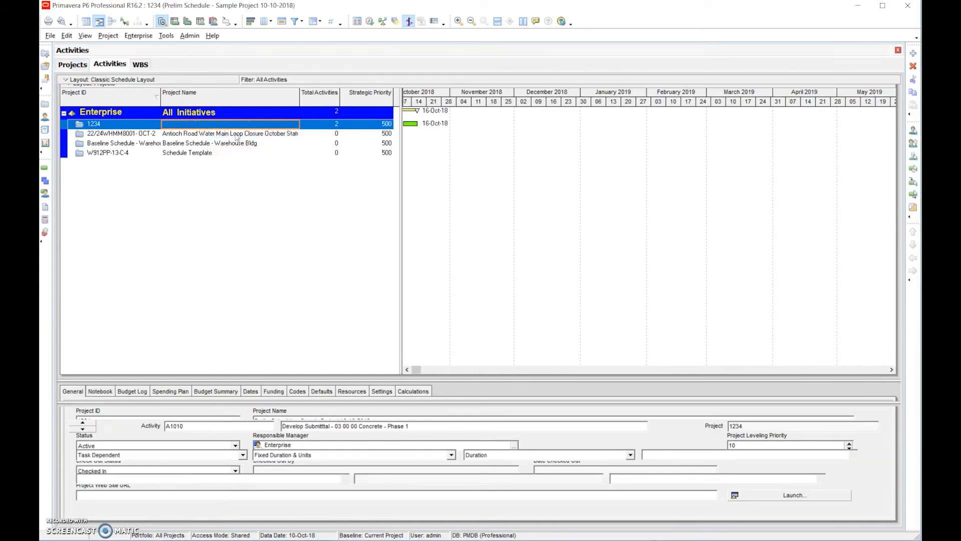
Open the Baseline Schedule - Warehouse Bldg project and widen the activity table to reveal the remaining duration, start and finish columns
left_click(83, 67)
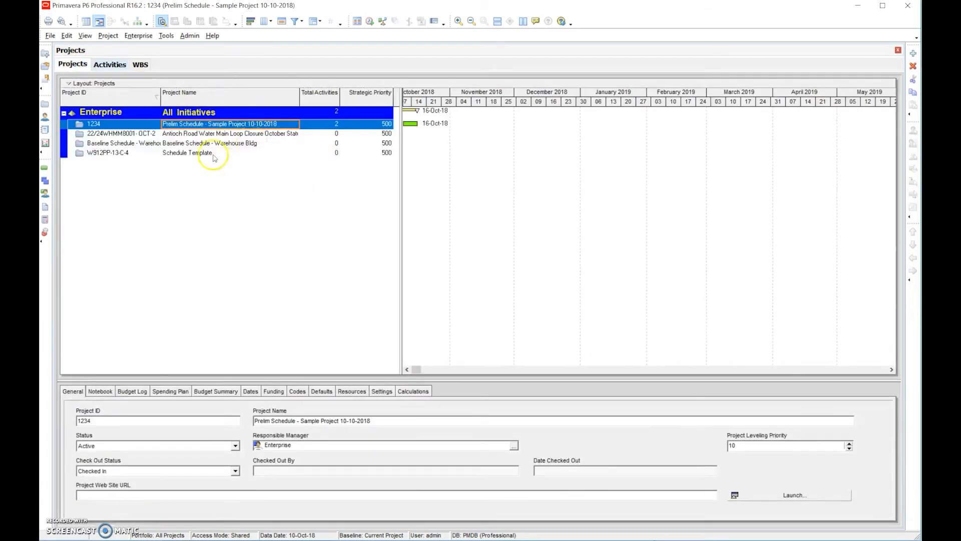
left_click(207, 153)
left_click(216, 144)
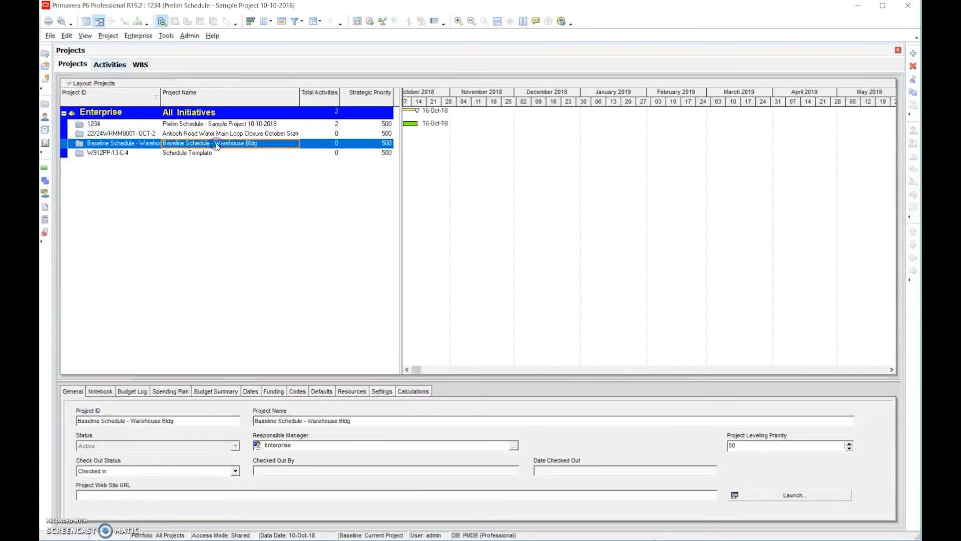
right_click(216, 144)
left_click(255, 151)
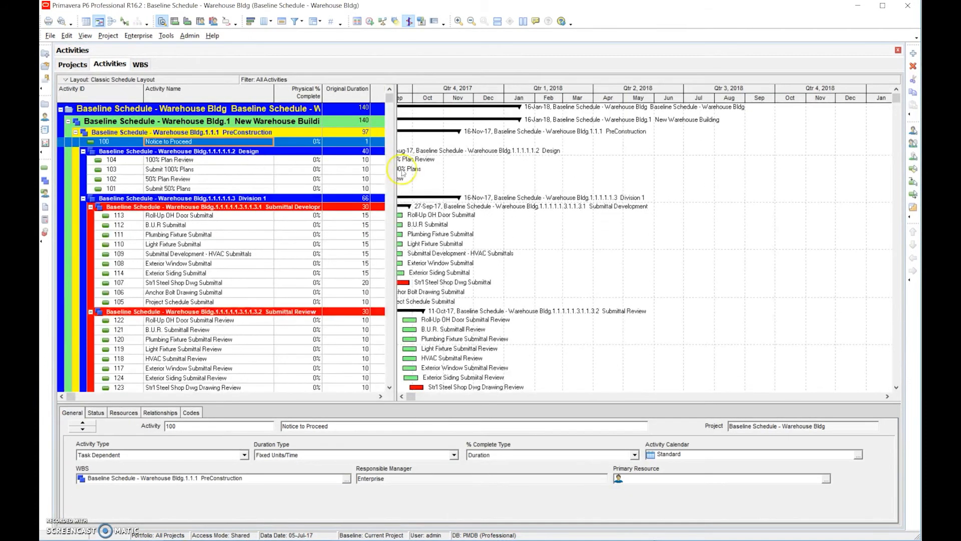
left_click_drag(399, 173, 493, 179)
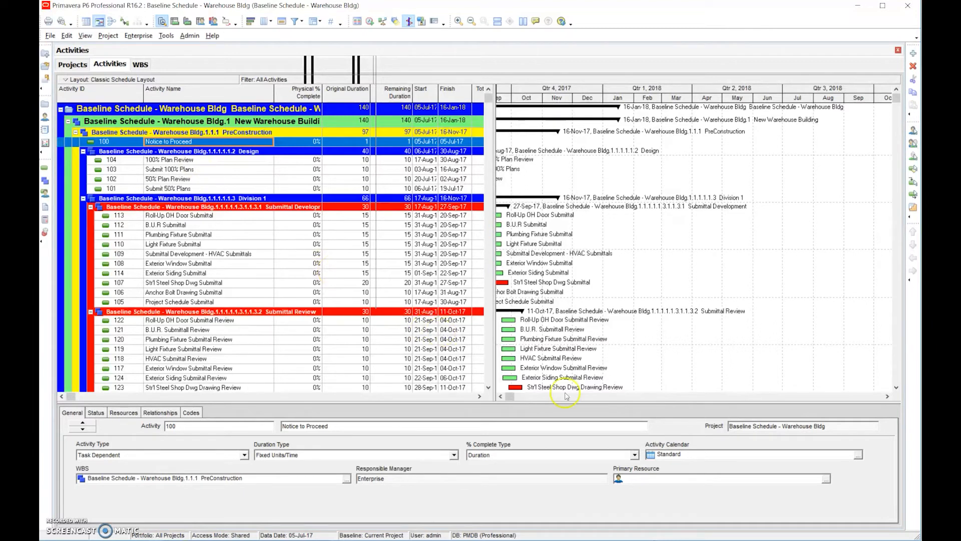
Review the activities in the Construction section of the baseline schedule and select the Exterior Final Grade activity
scroll(491, 380, "down", 15)
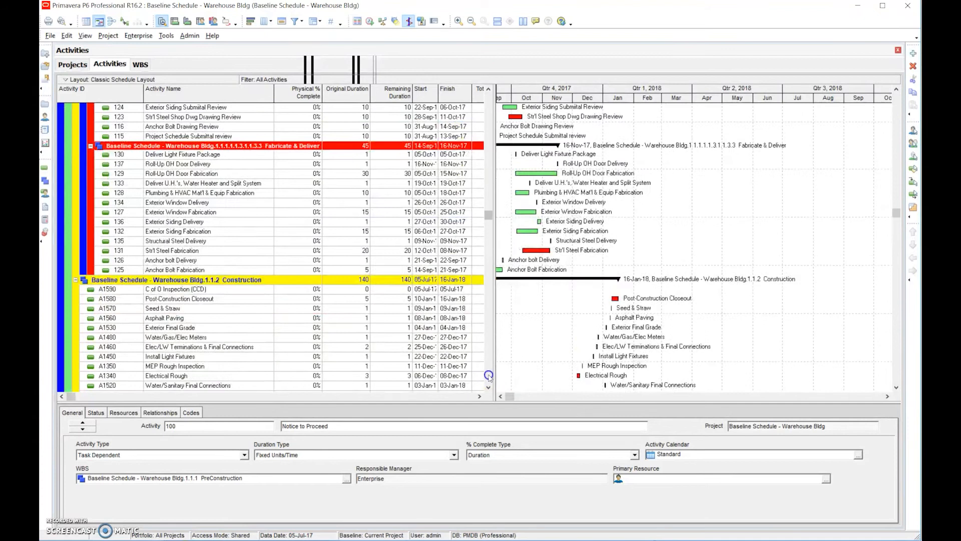
left_click_drag(490, 337, 496, 263)
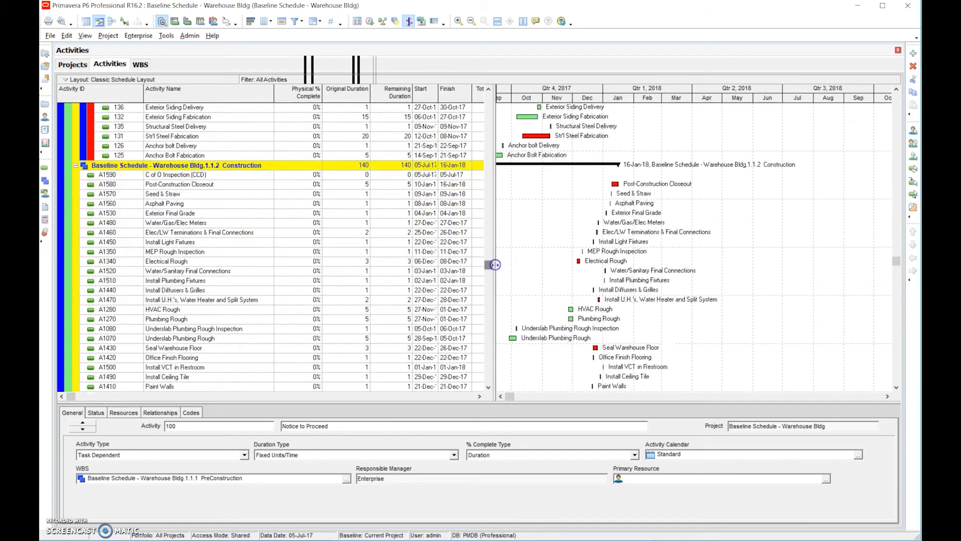
left_click(206, 213)
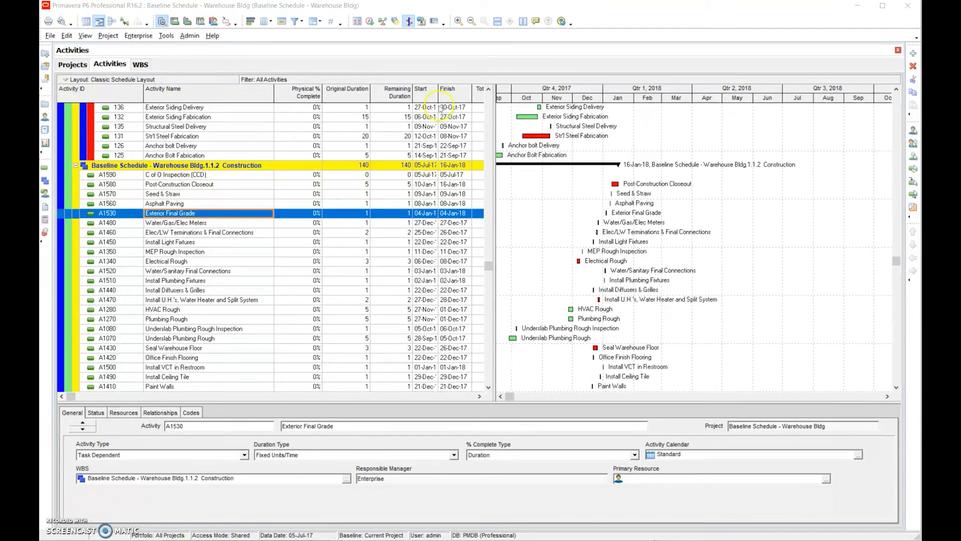
left_click(165, 36)
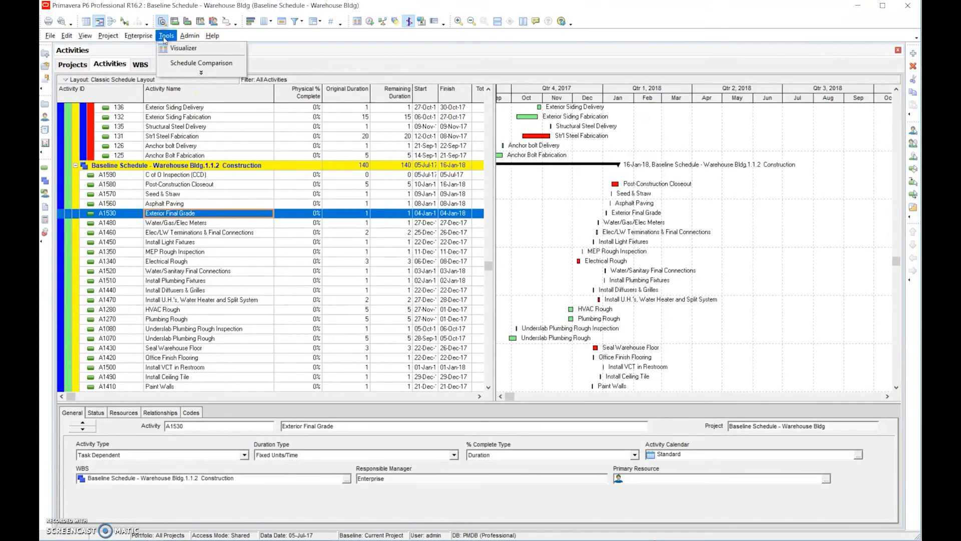
left_click(200, 72)
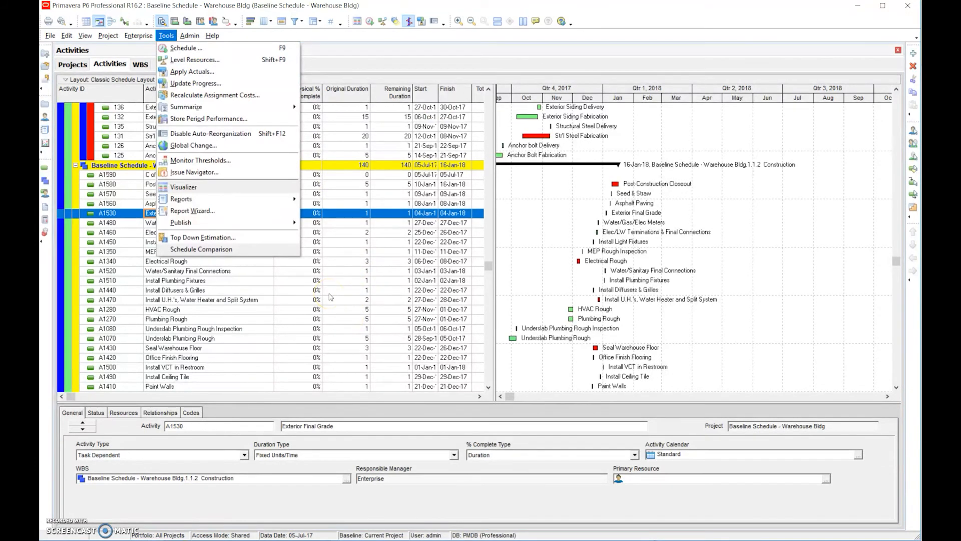
left_click(222, 292)
left_click(85, 36)
left_click(258, 219)
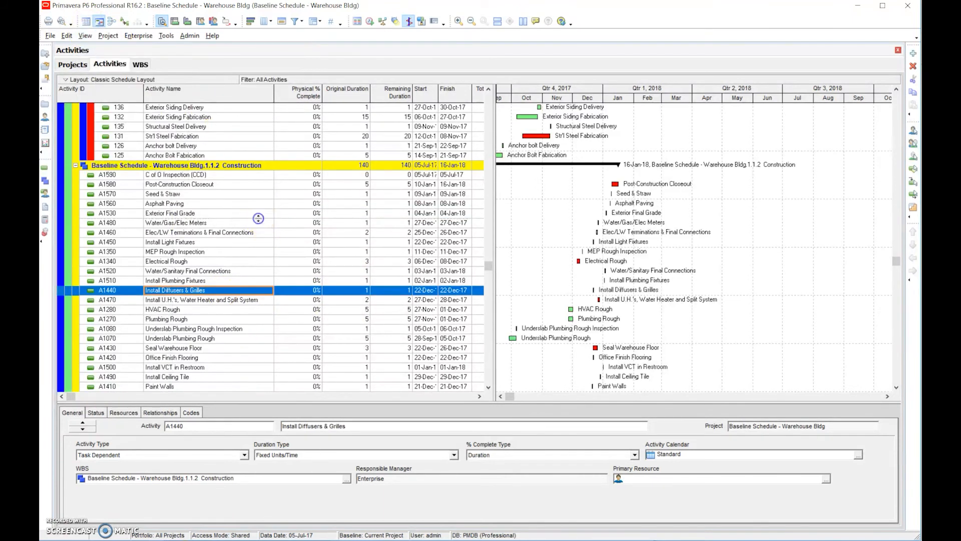
Check the WBS level setting in the Group and Sort options for the activity layout
left_click(314, 21)
left_click(458, 311)
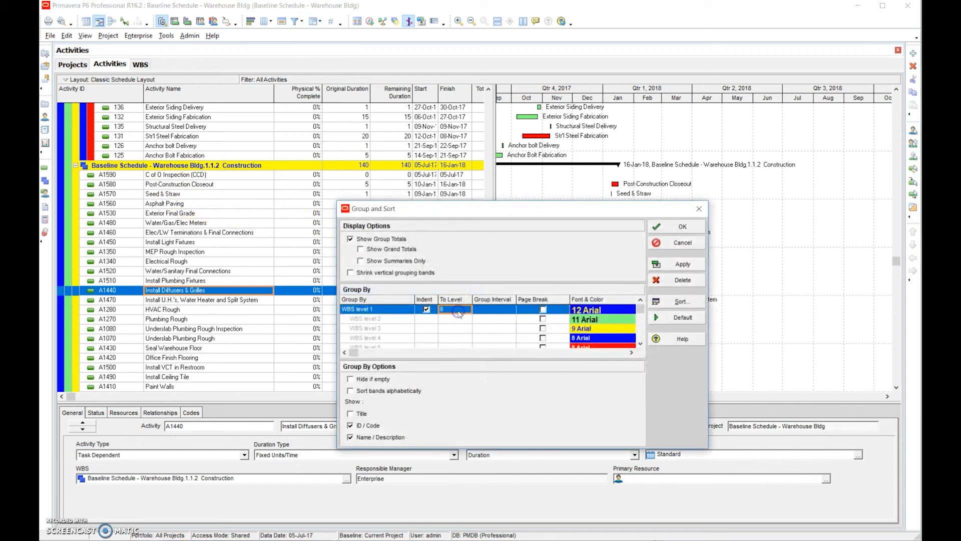
left_click(675, 230)
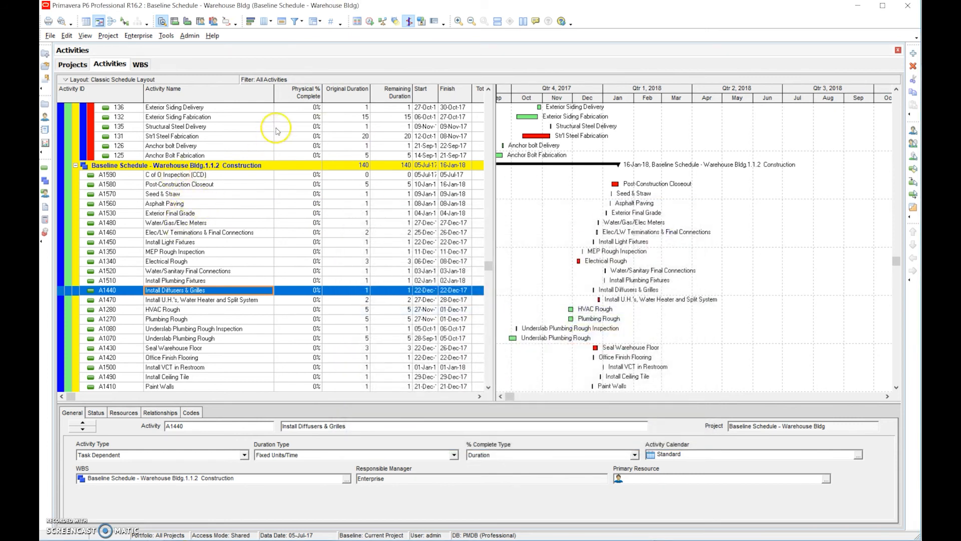
Sort the baseline activities by start date, earliest first, and show the beginning of the schedule with its Gantt bars
left_click(427, 91)
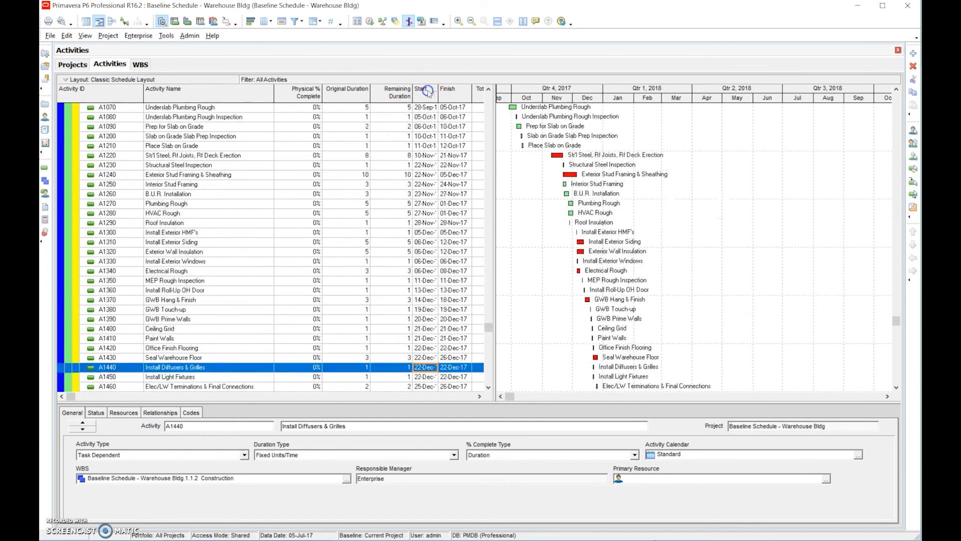
left_click_drag(489, 326, 491, 257)
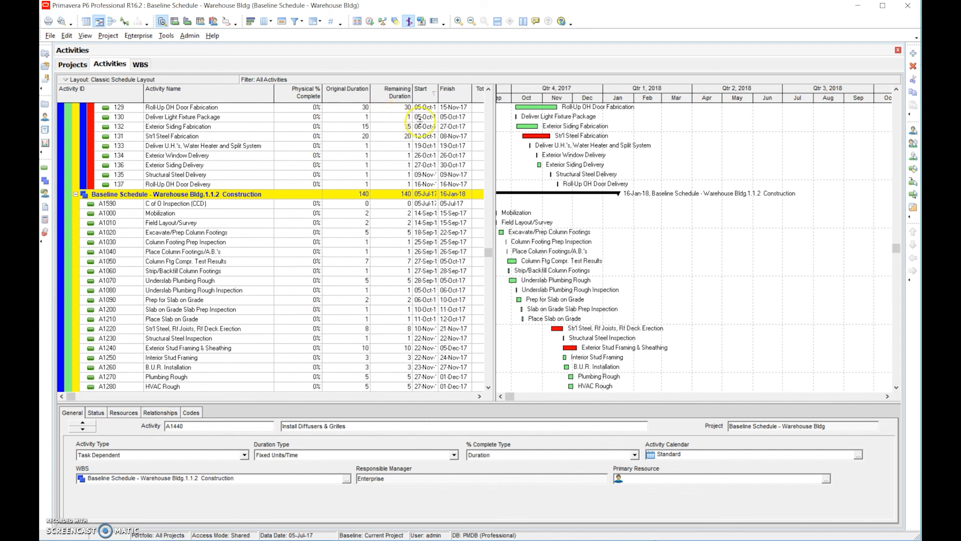
left_click(490, 104)
left_click(489, 104)
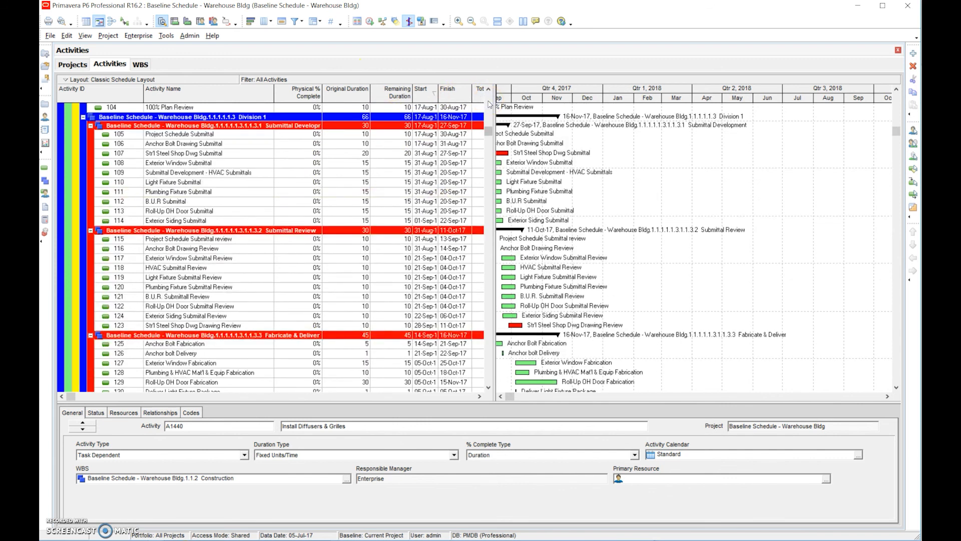
left_click(489, 104)
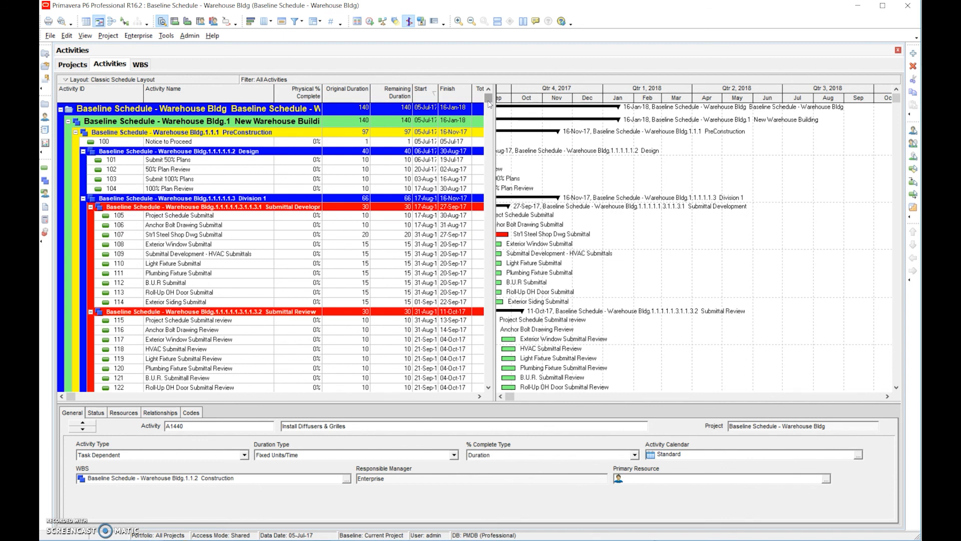
left_click(501, 396)
left_click(501, 396)
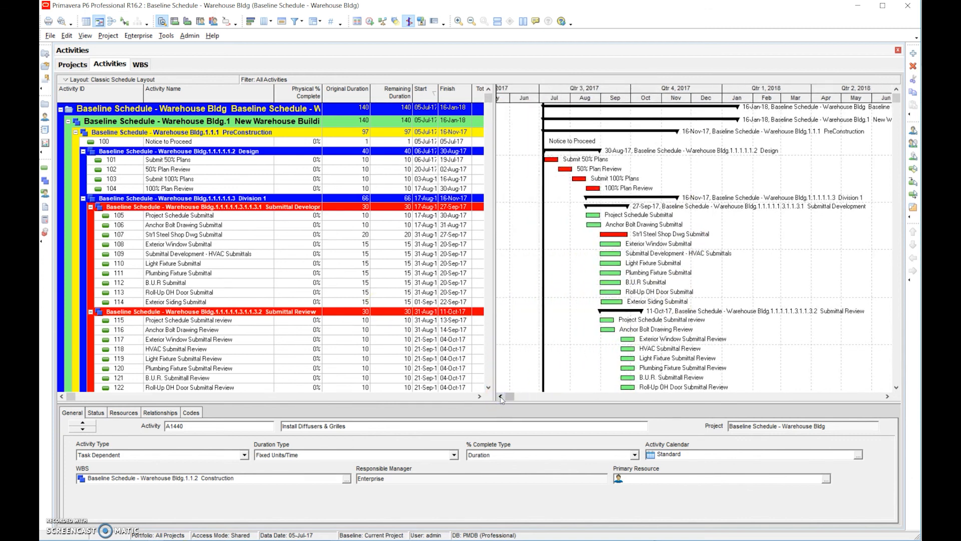